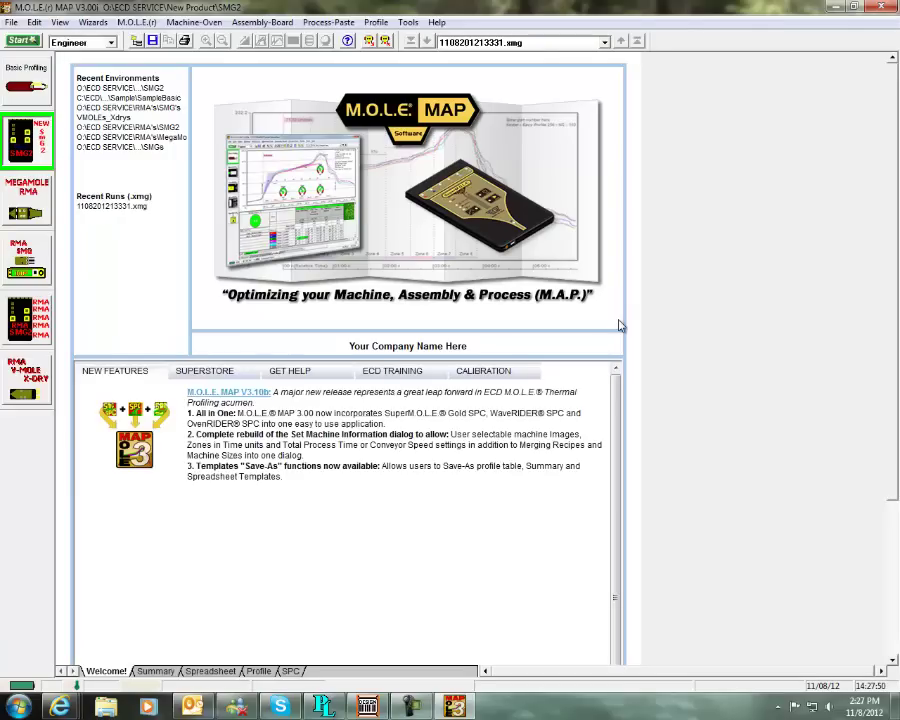
Open Setup Instrument for profiler ECD-SMG20000237, shift the dialog right, and select the Instrument Name.
left_click(147, 25)
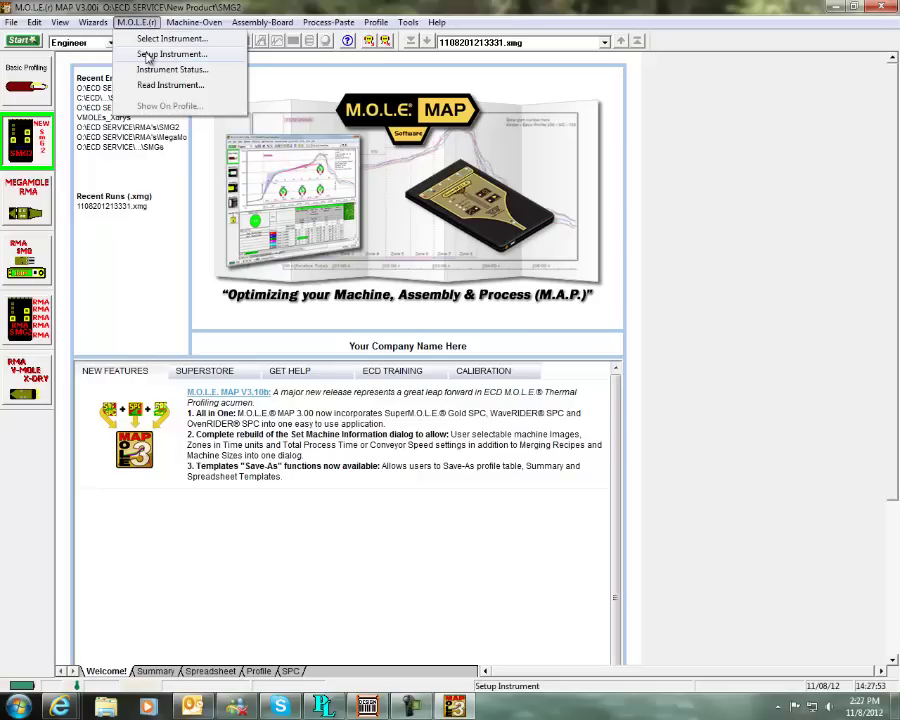
left_click(147, 55)
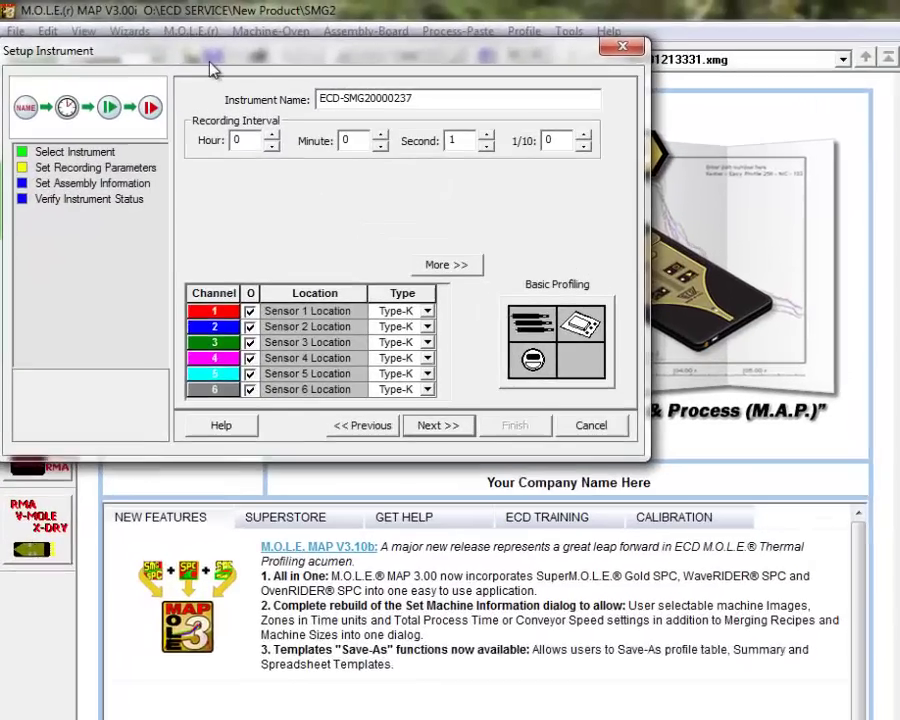
left_click_drag(157, 40, 187, 44)
left_click_drag(268, 69, 278, 72)
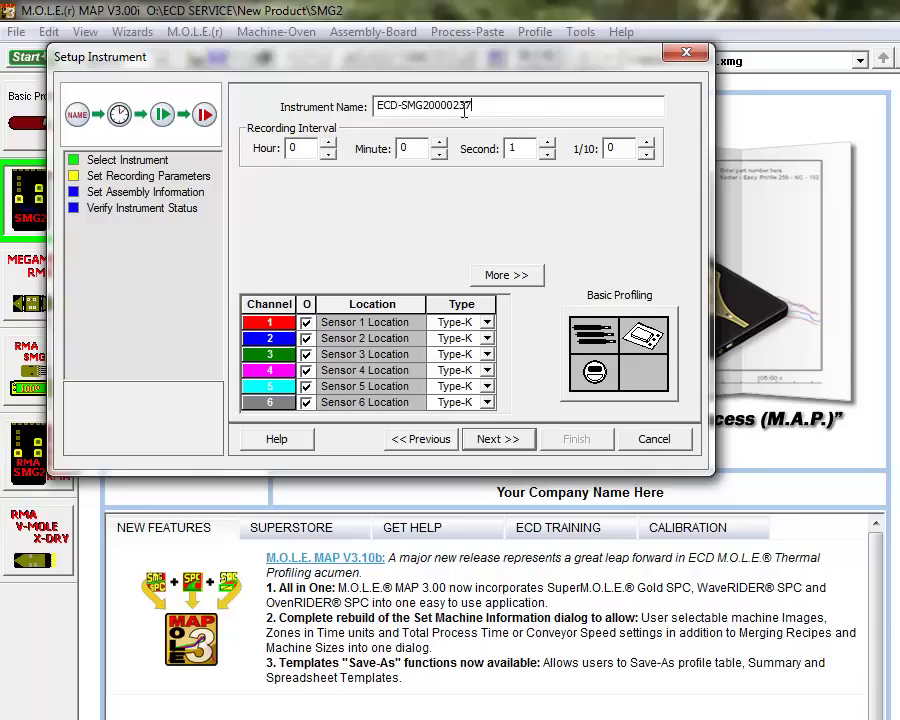
left_click_drag(458, 106, 288, 104)
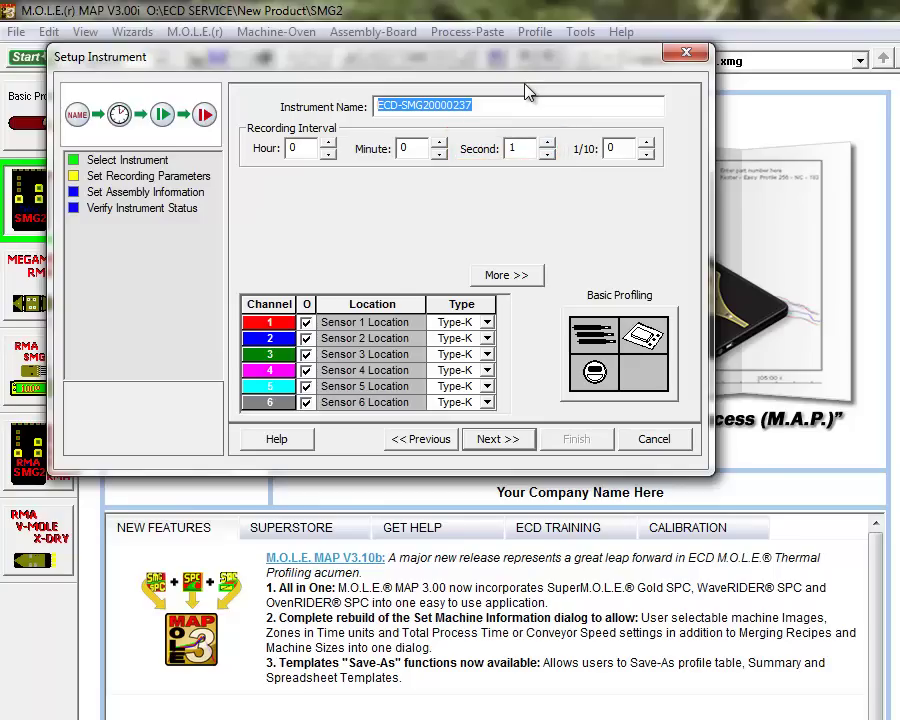
Select the 1-second interval value and widen the channel enable column so its heading reads On.
left_click(527, 147)
left_click_drag(527, 147, 500, 151)
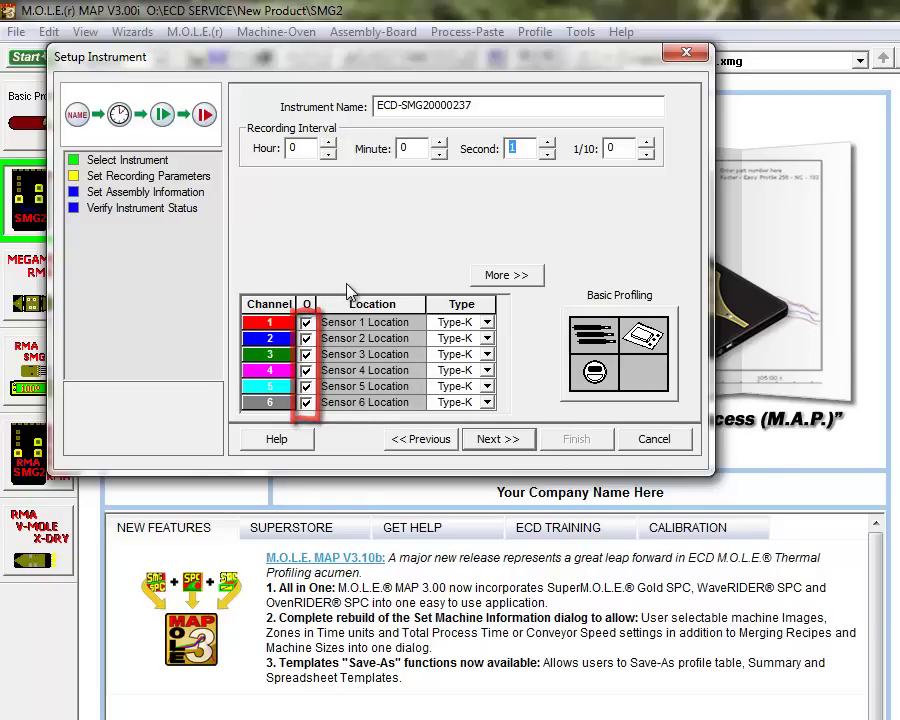
left_click_drag(317, 303, 328, 302)
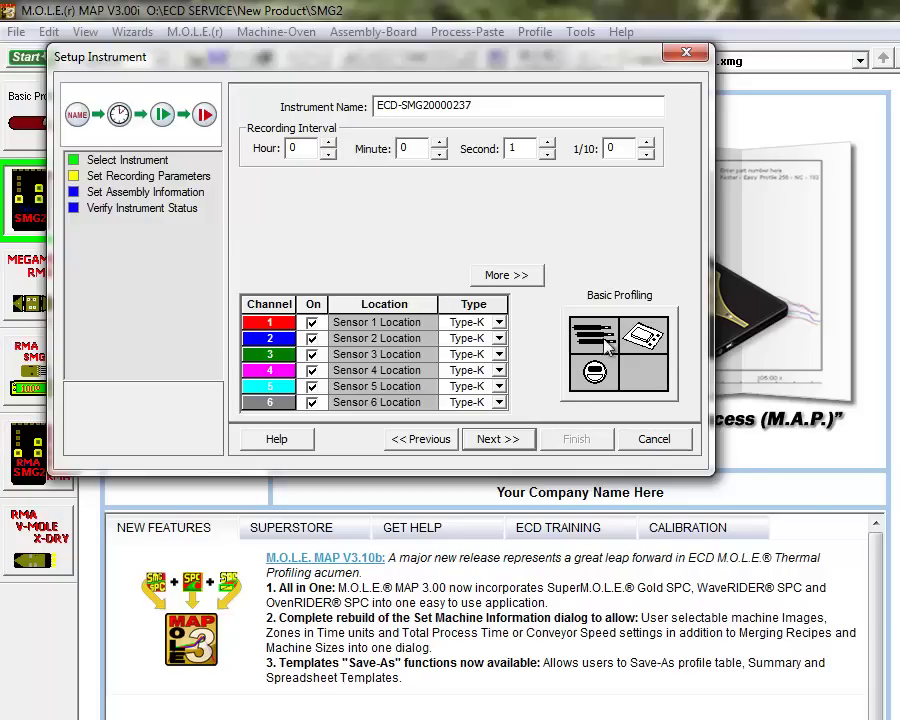
Advance to the assembly information step and name the channel 1 location R105.
left_click(509, 446)
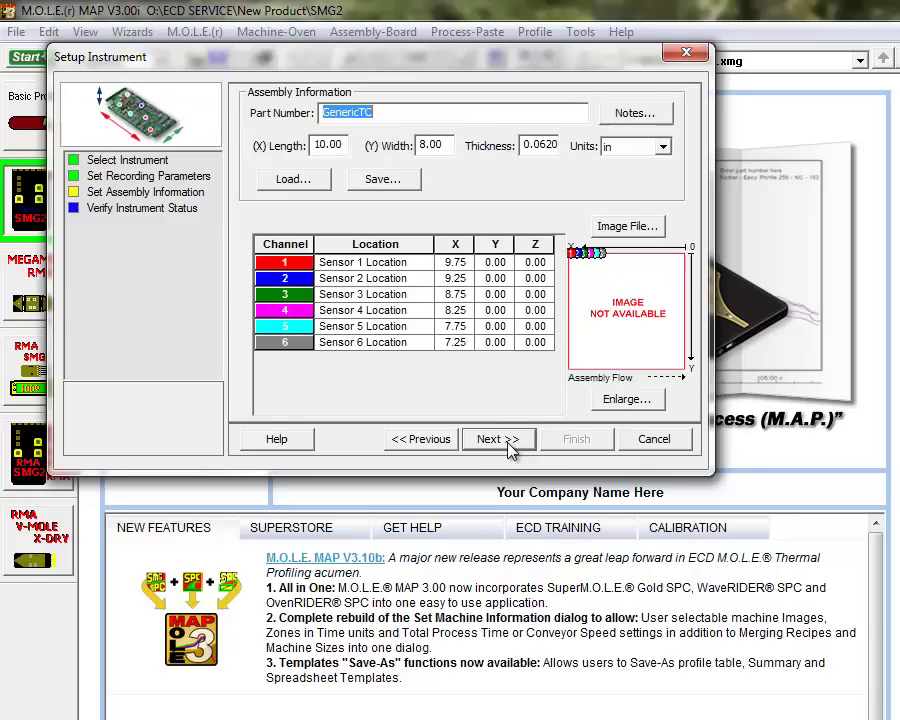
left_click(412, 263)
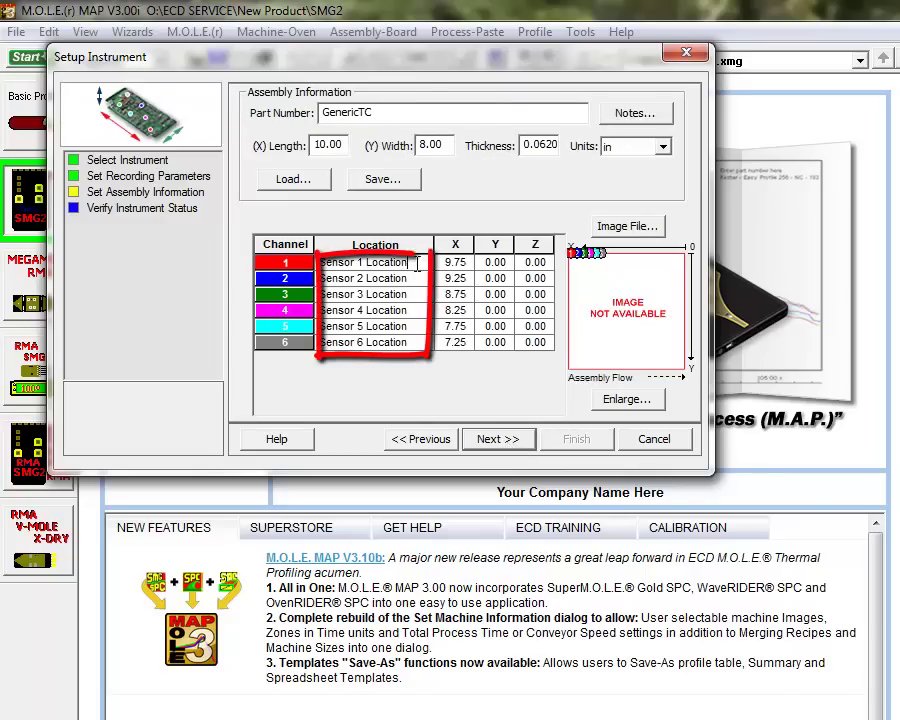
left_click_drag(410, 263, 318, 263)
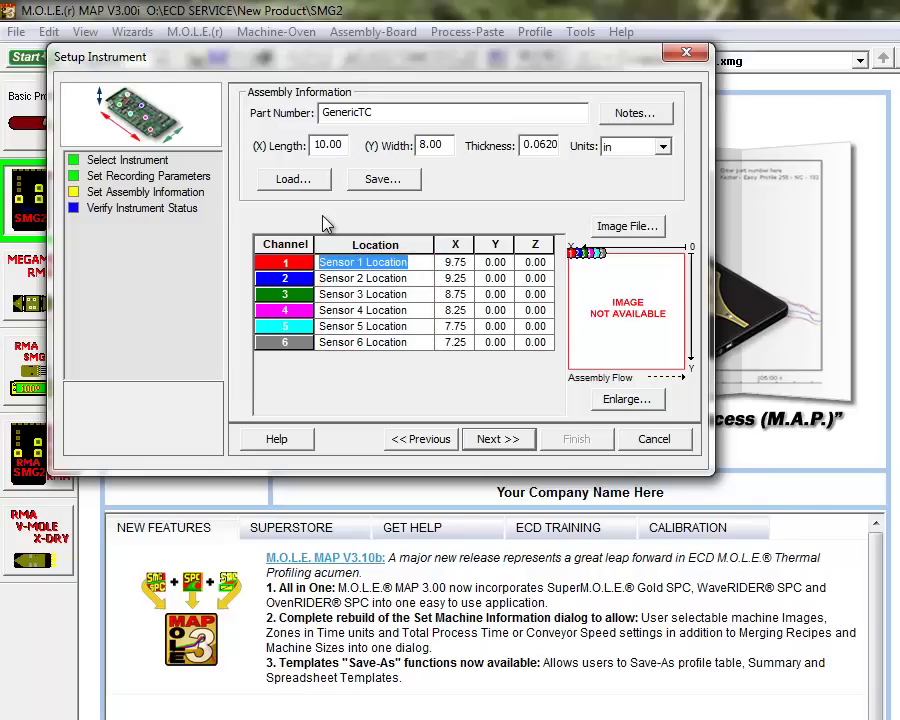
type("R105")
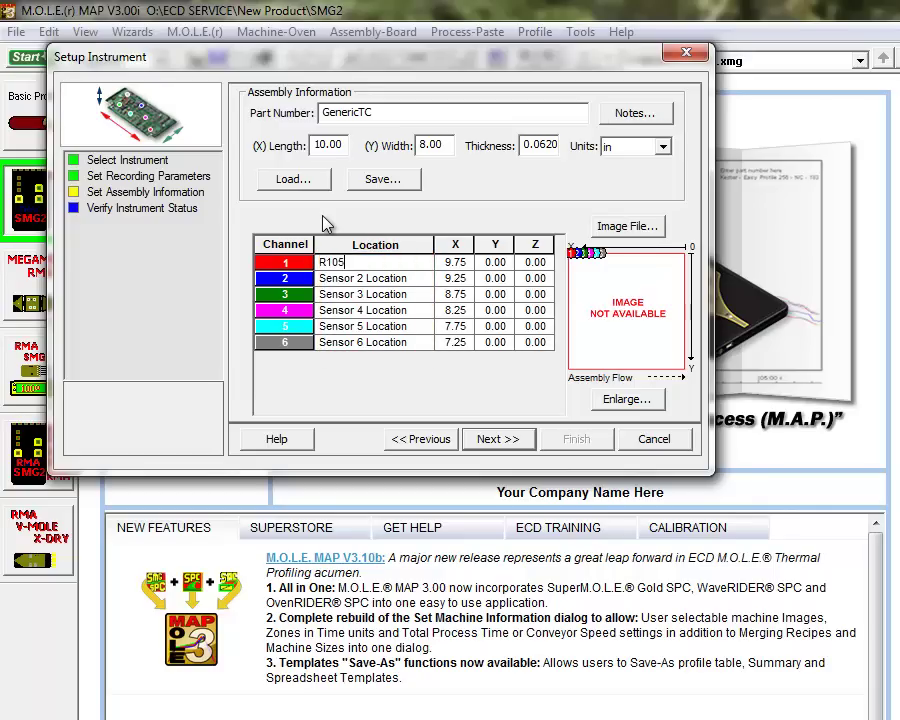
Name the channel 2 location BGA and replace the GenericTC part number with Motherboard79.
left_click(406, 284)
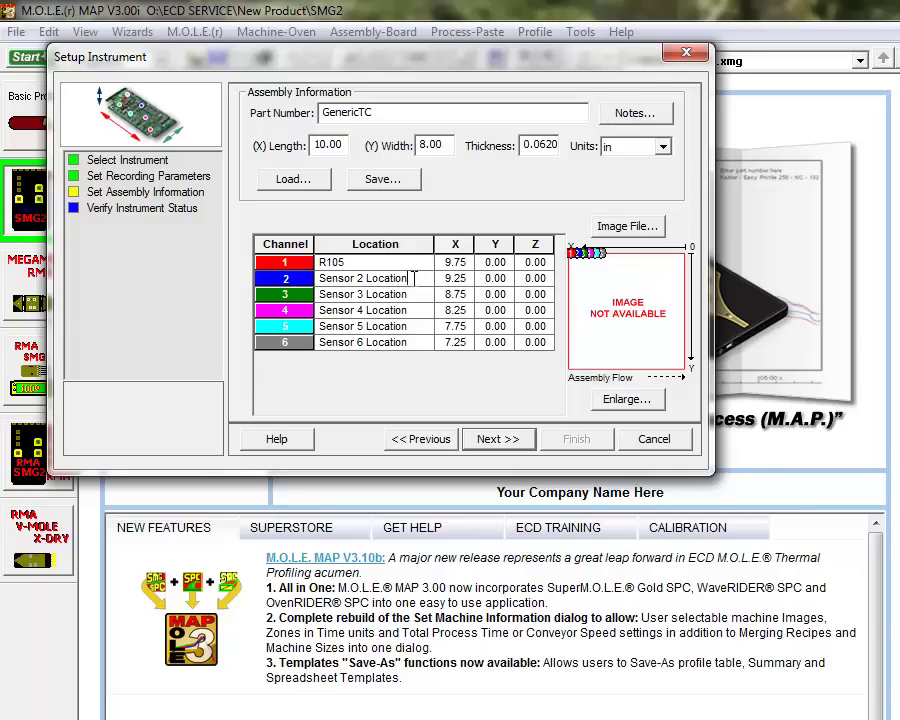
left_click_drag(406, 280, 238, 265)
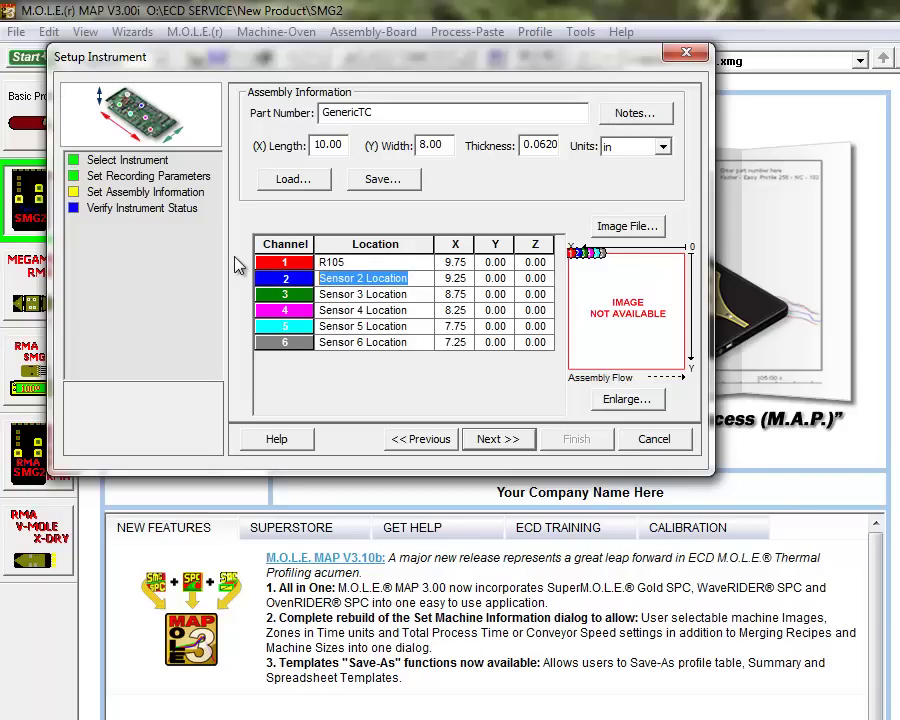
type("BGA")
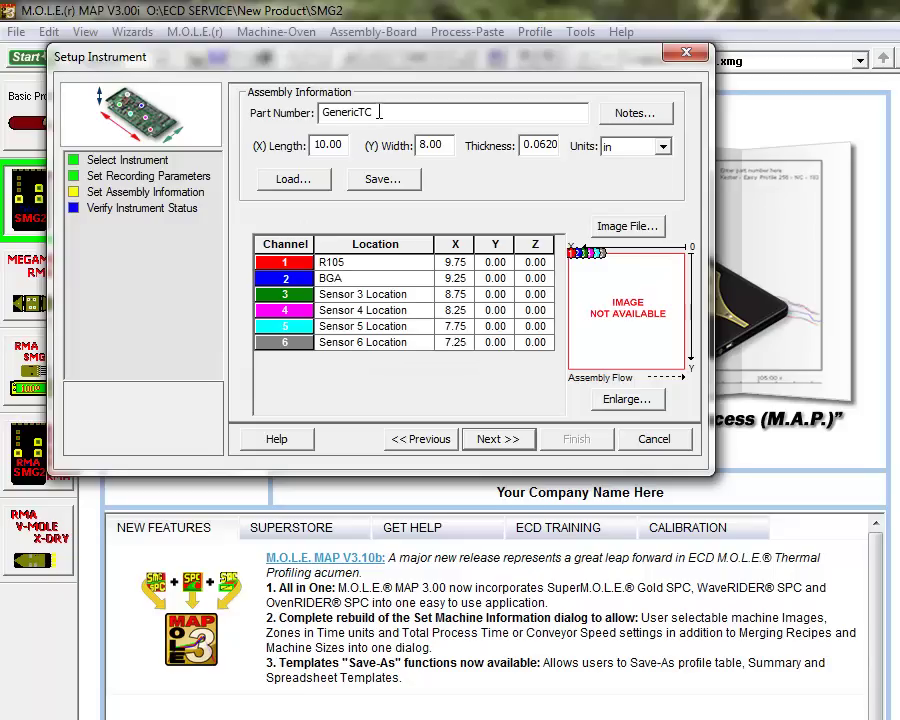
left_click_drag(381, 112, 300, 120)
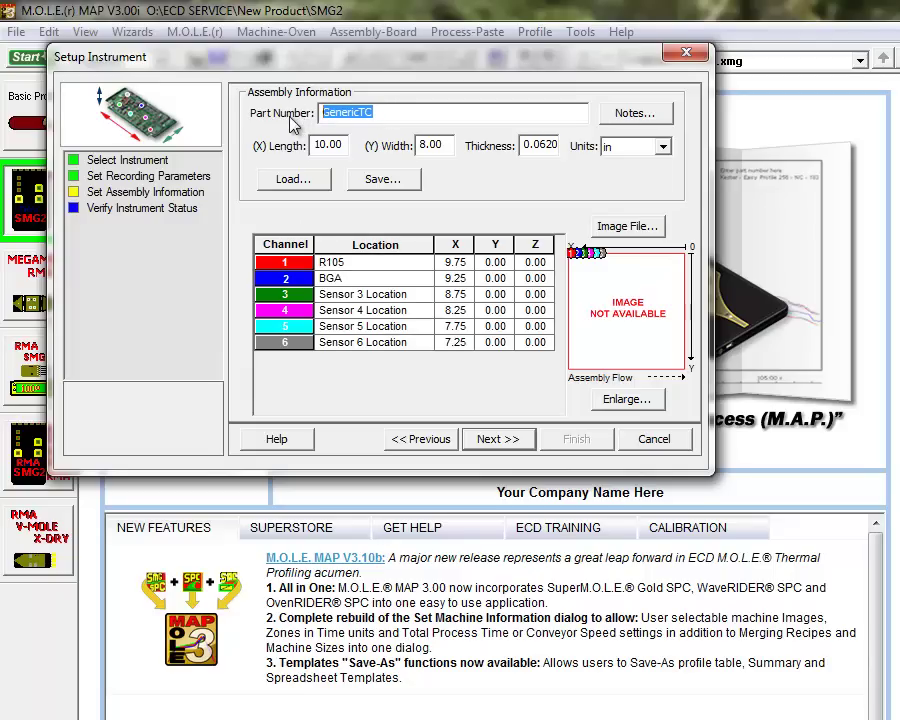
type("Mothe")
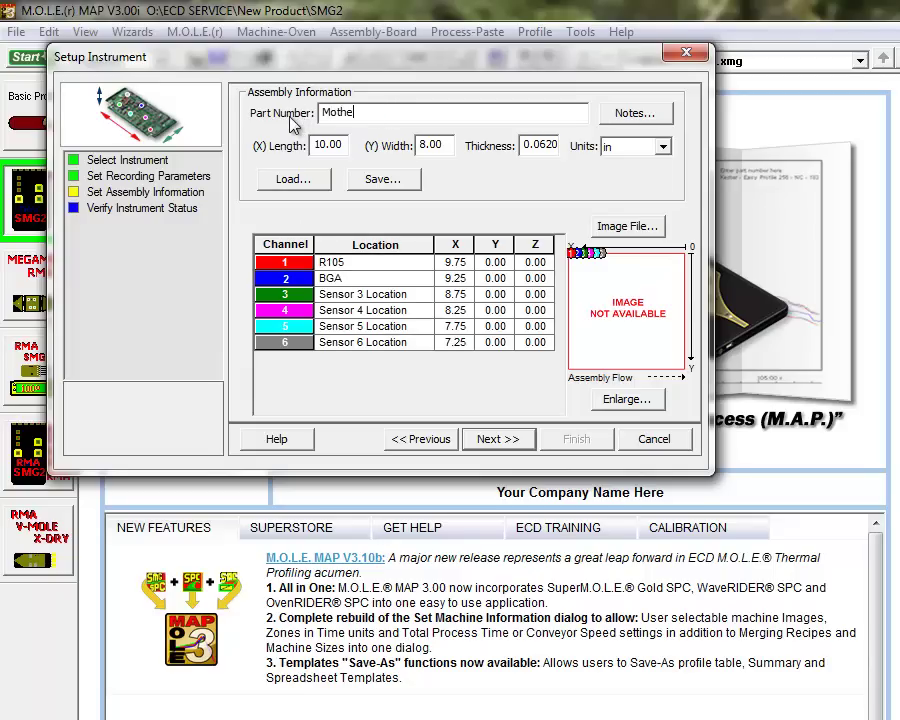
type("rboard79")
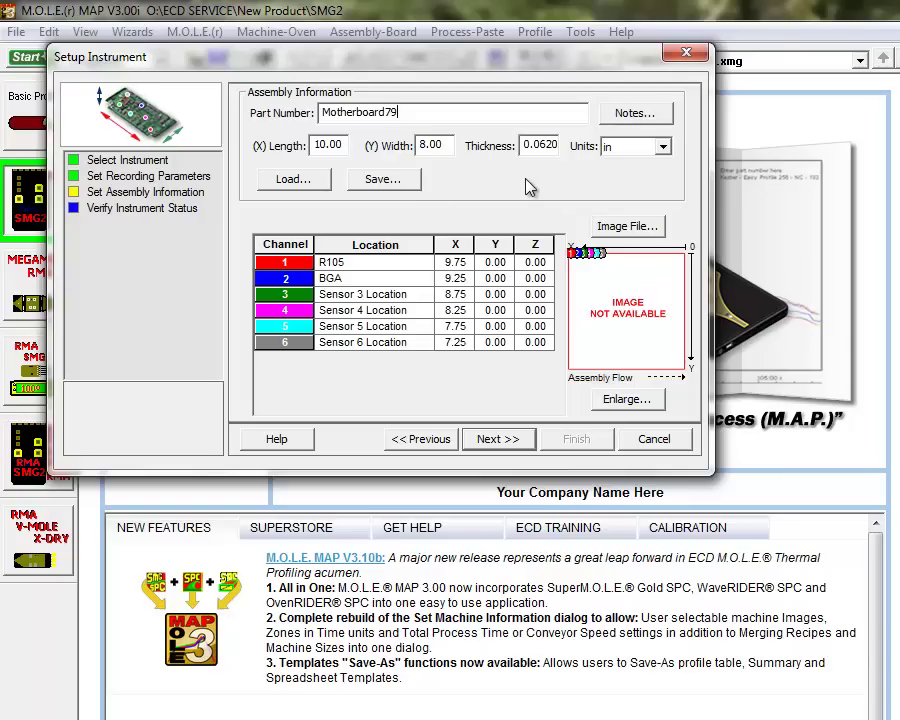
Load the MotherBoard79 picture as the assembly image through Image File.
left_click(627, 232)
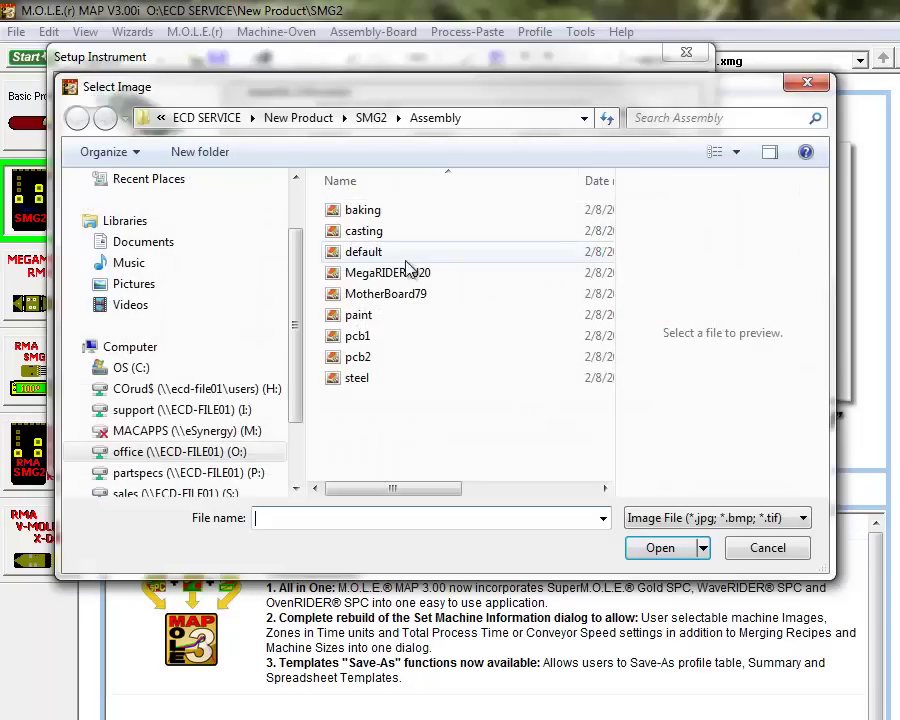
left_click(416, 297)
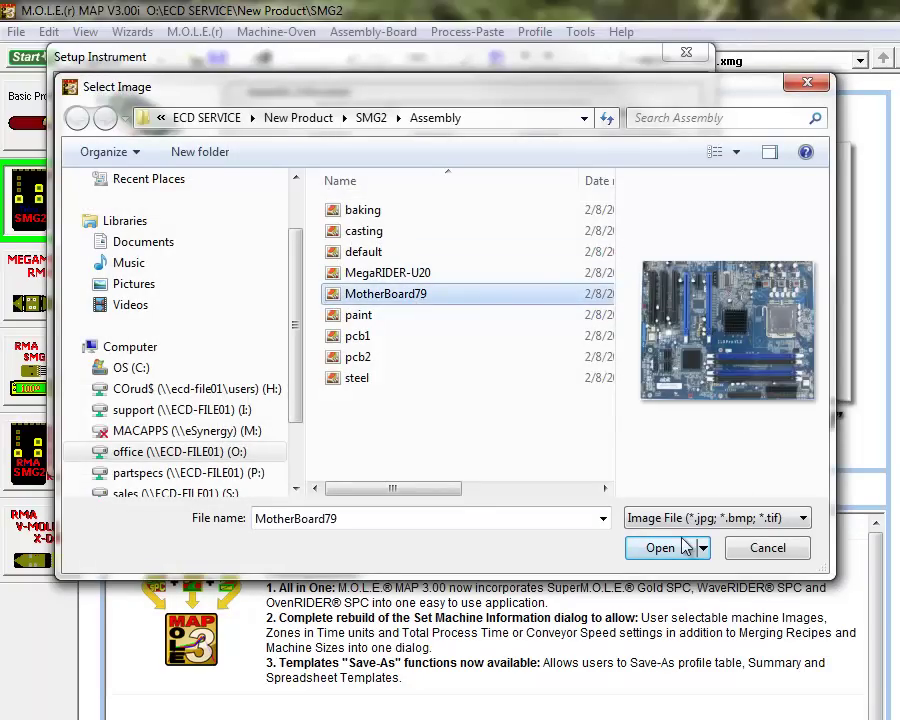
left_click(662, 548)
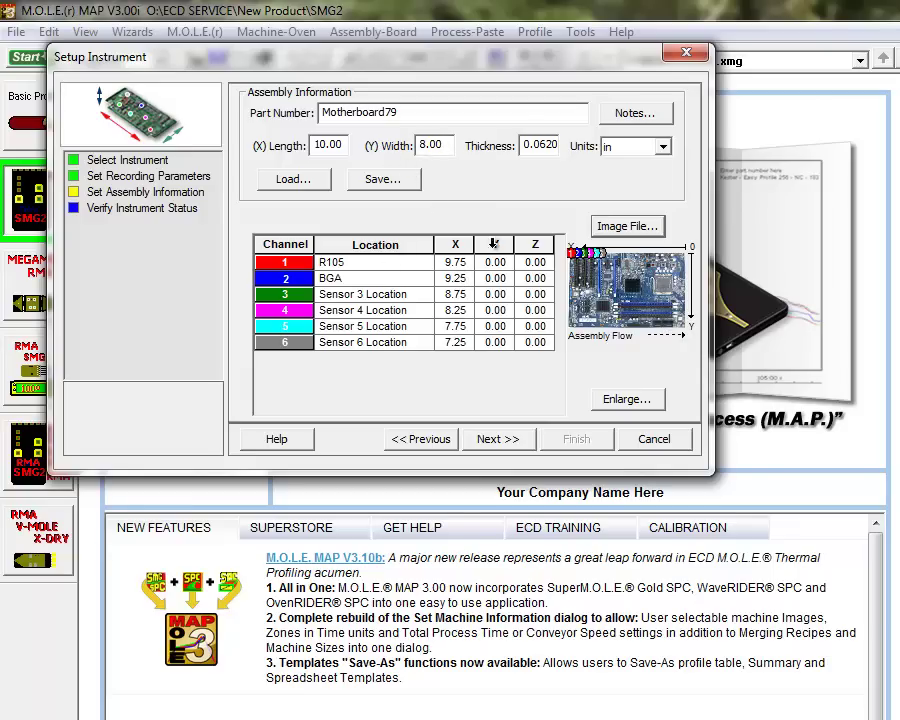
Enter 7.5 as R105's Y coordinate in the channel table.
left_click(481, 262)
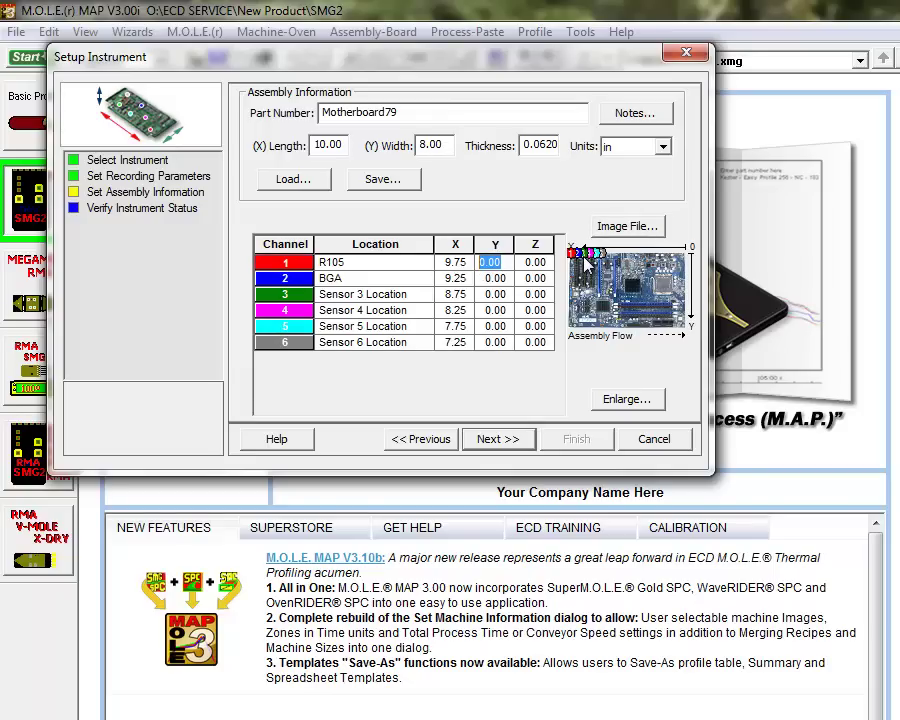
type("7.5")
key("Tab")
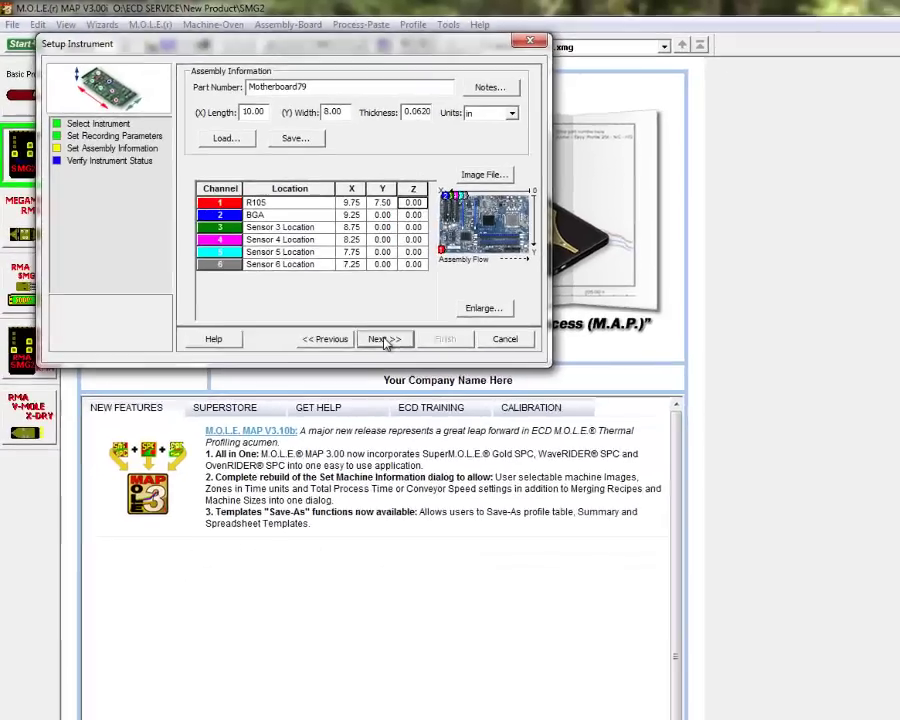
Send the setup to the profiler and show Verify Instrument Status (98% memory, 4.21 V battery).
left_click(385, 340)
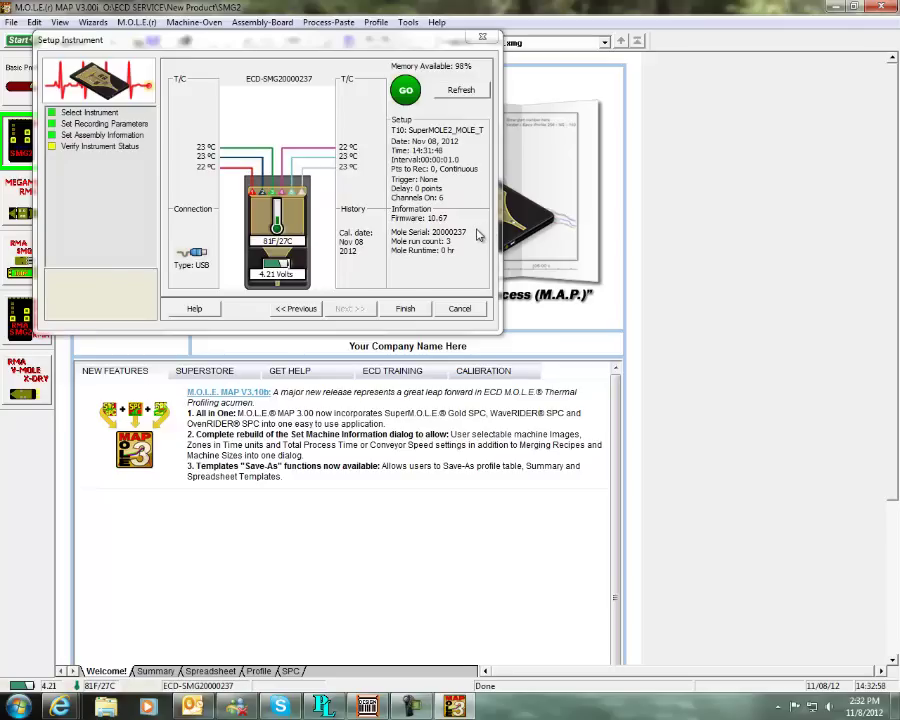
Finish the instrument setup, then reopen Setup Instrument from the M.O.L.E.(r) menu.
left_click(404, 309)
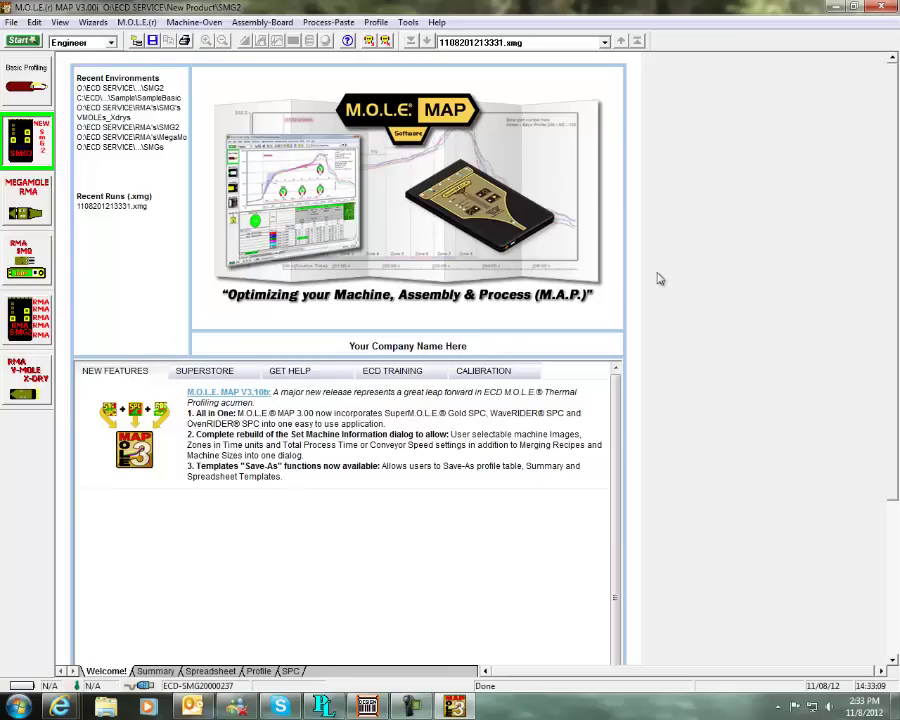
left_click(136, 22)
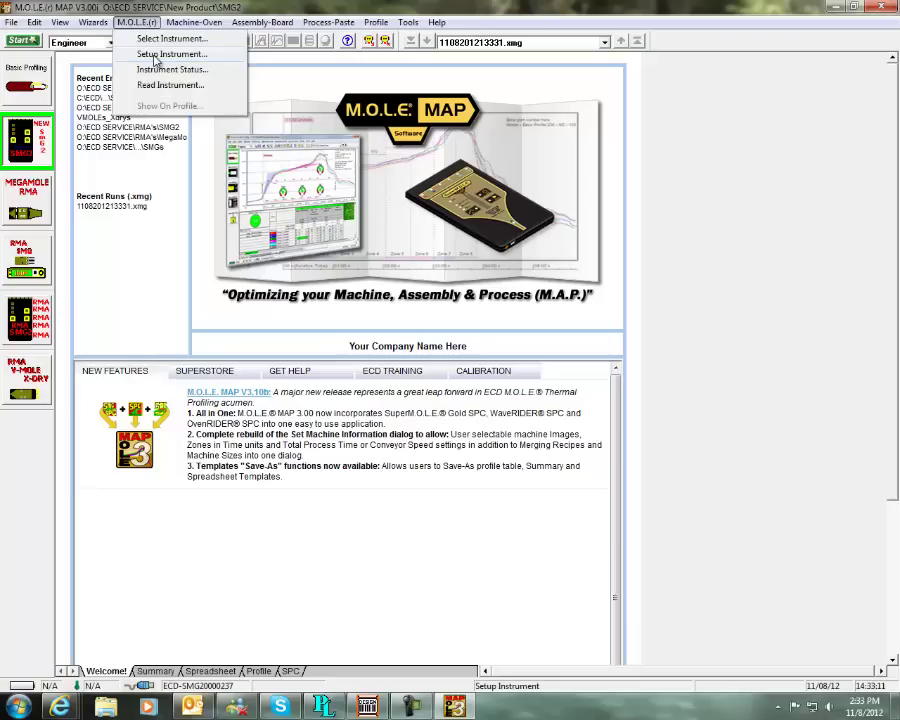
left_click(156, 55)
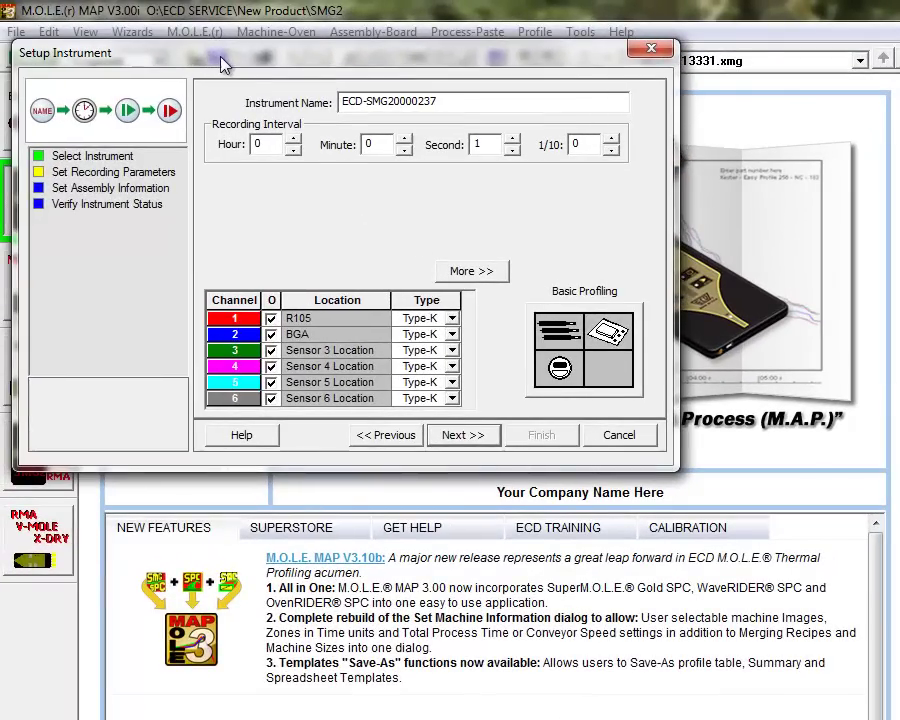
Show the start/stop parameters and set a 60-point (1-minute) start delay with no temperature trigger.
left_click(472, 280)
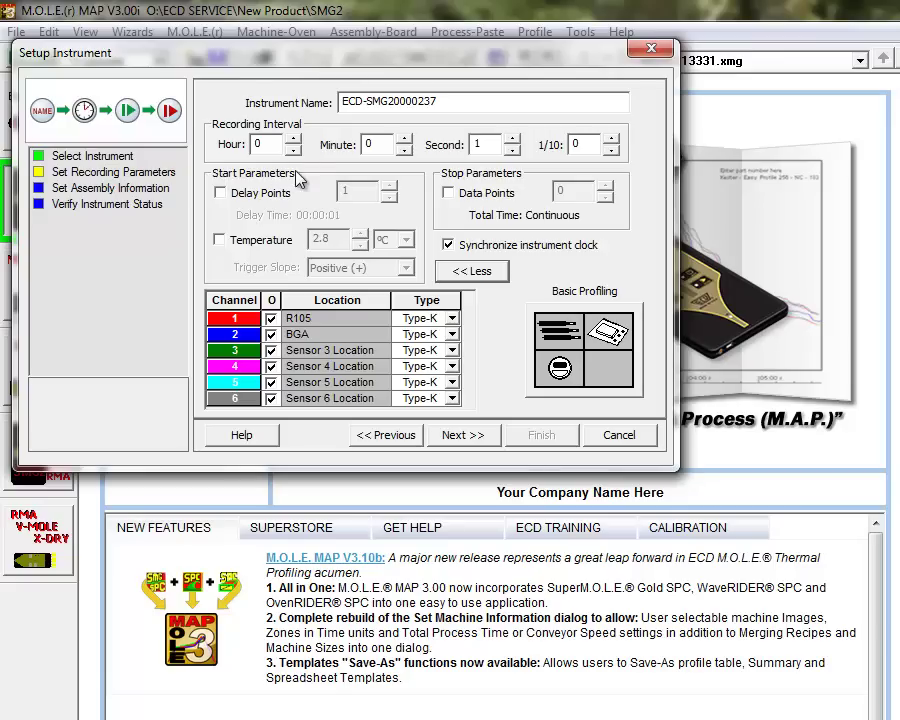
left_click(221, 244)
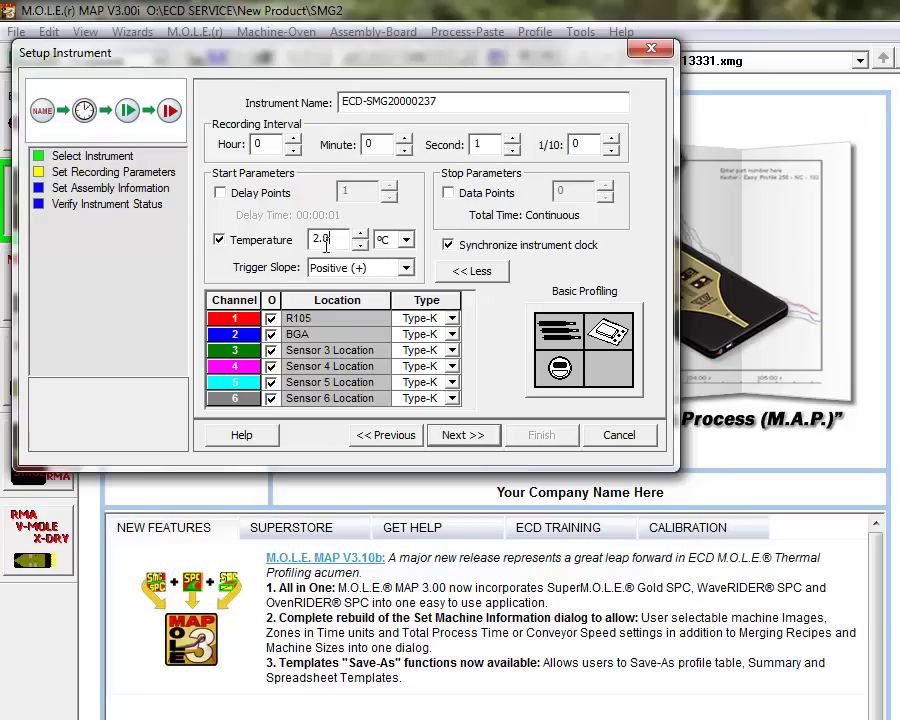
left_click_drag(335, 242, 208, 242)
type("50")
left_click(221, 193)
left_click(219, 241)
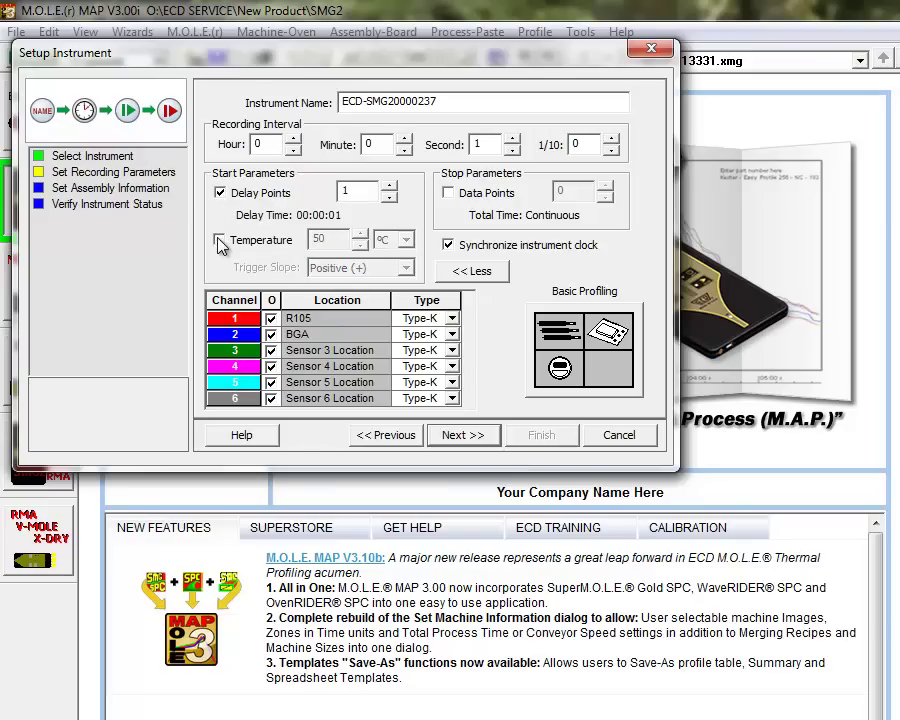
double_click(362, 190)
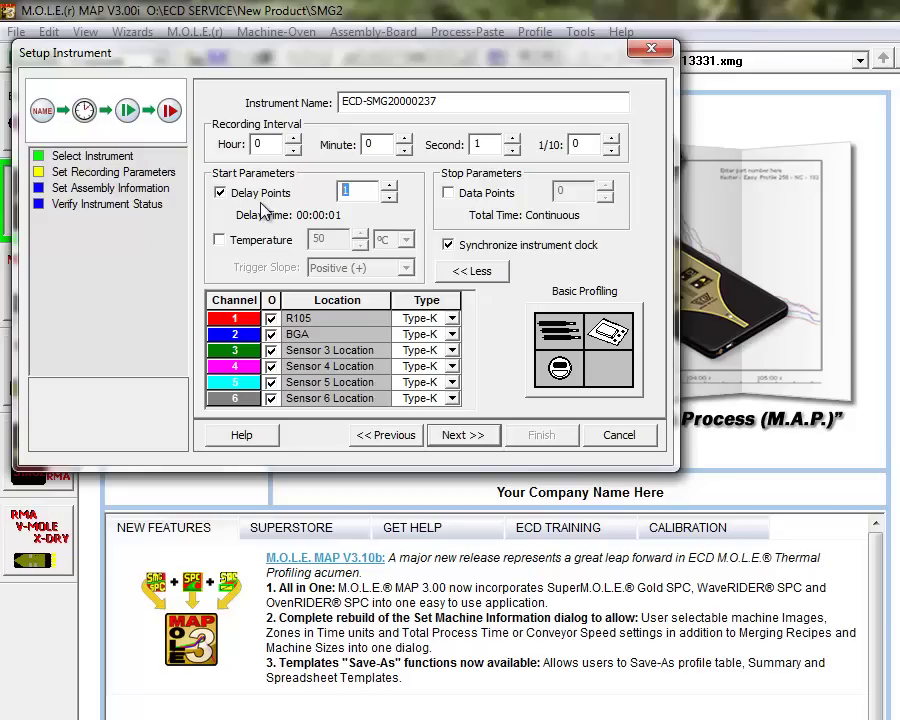
type("60")
Try a 180-point stop limit, then disable it and the delayed start, and hide the parameters.
left_click(448, 193)
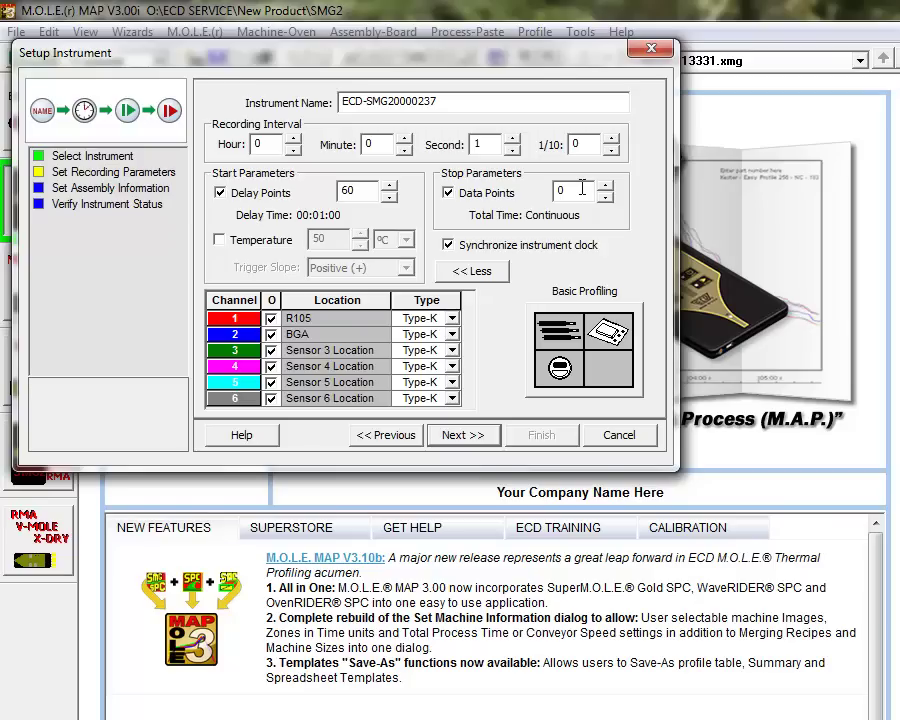
double_click(558, 189)
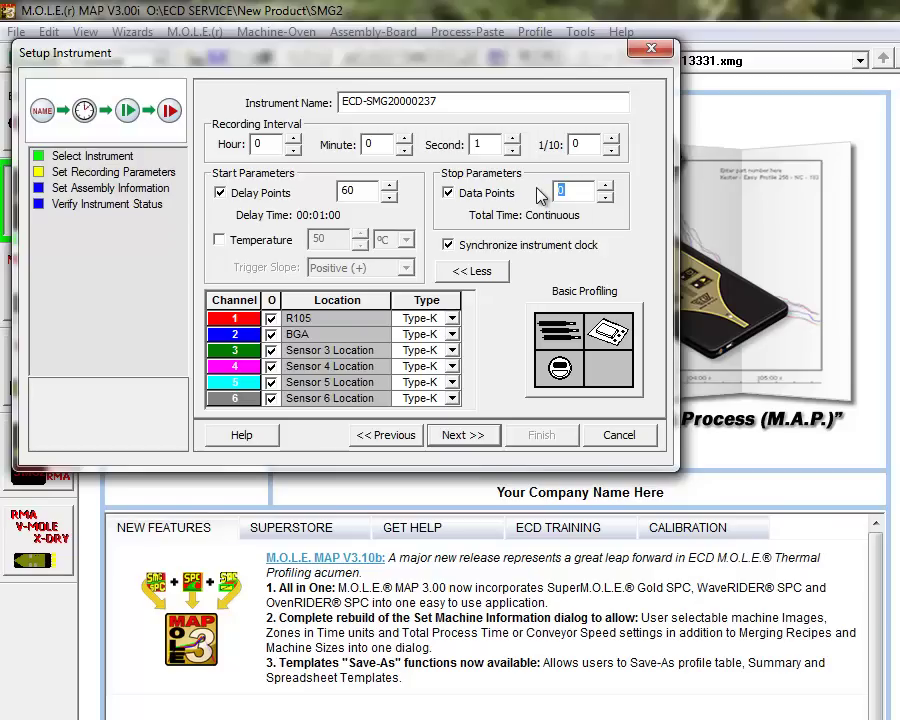
type("180")
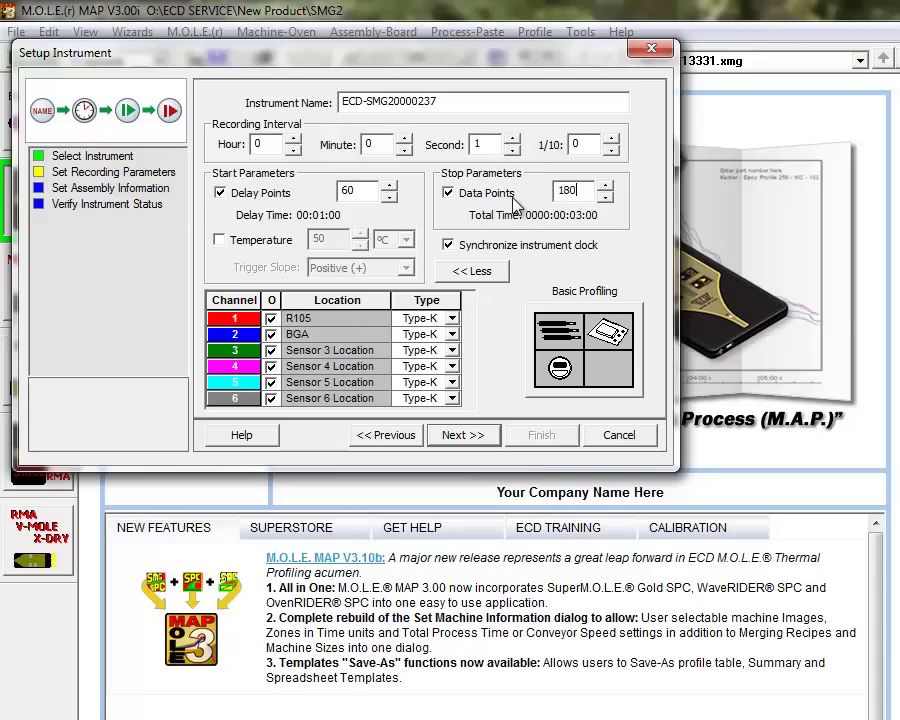
left_click(447, 193)
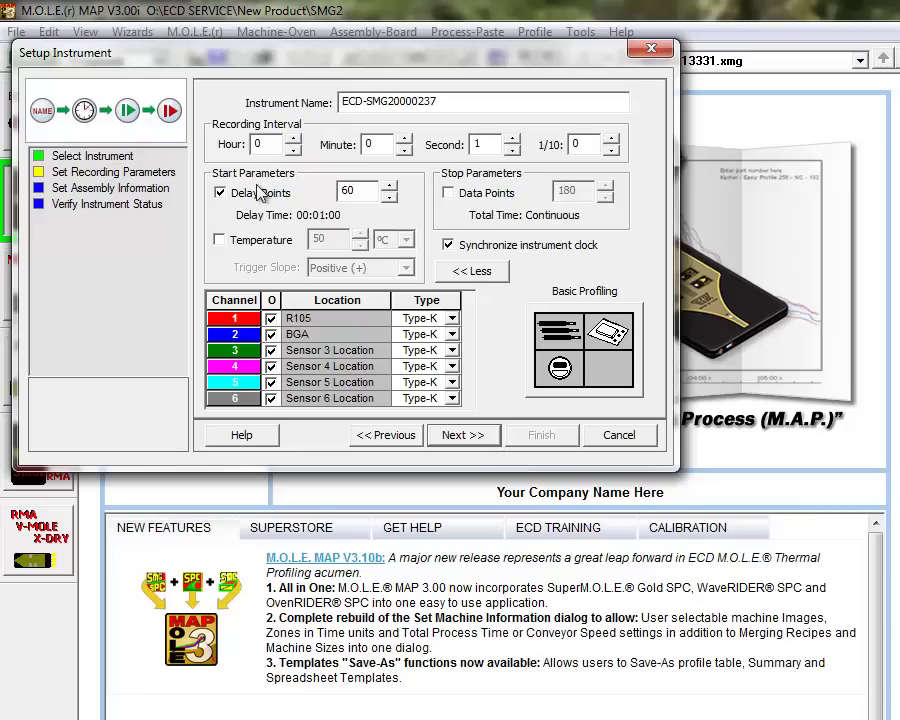
left_click(220, 192)
left_click(472, 272)
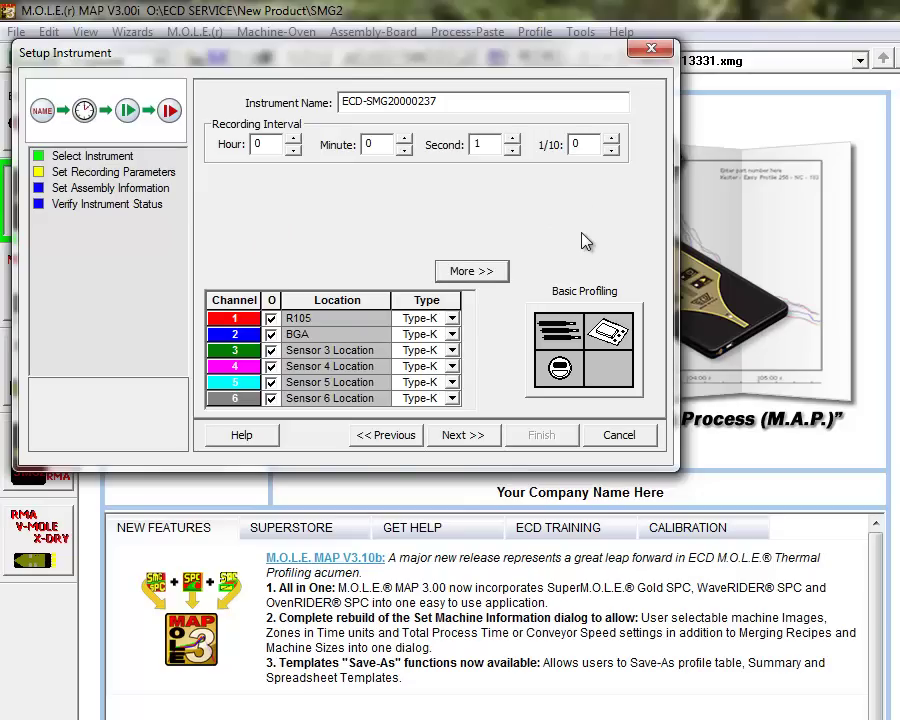
Choose the OvenRIDER sensor platform, relabelling channels as Ambient Temperature and Process (A)–(C).
left_click(584, 351)
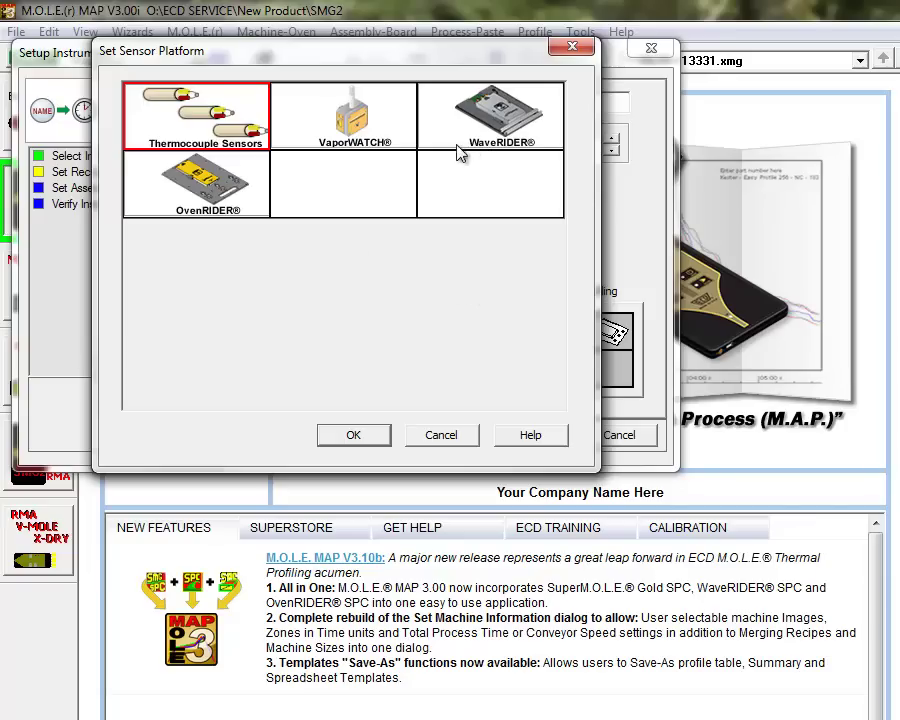
left_click(205, 193)
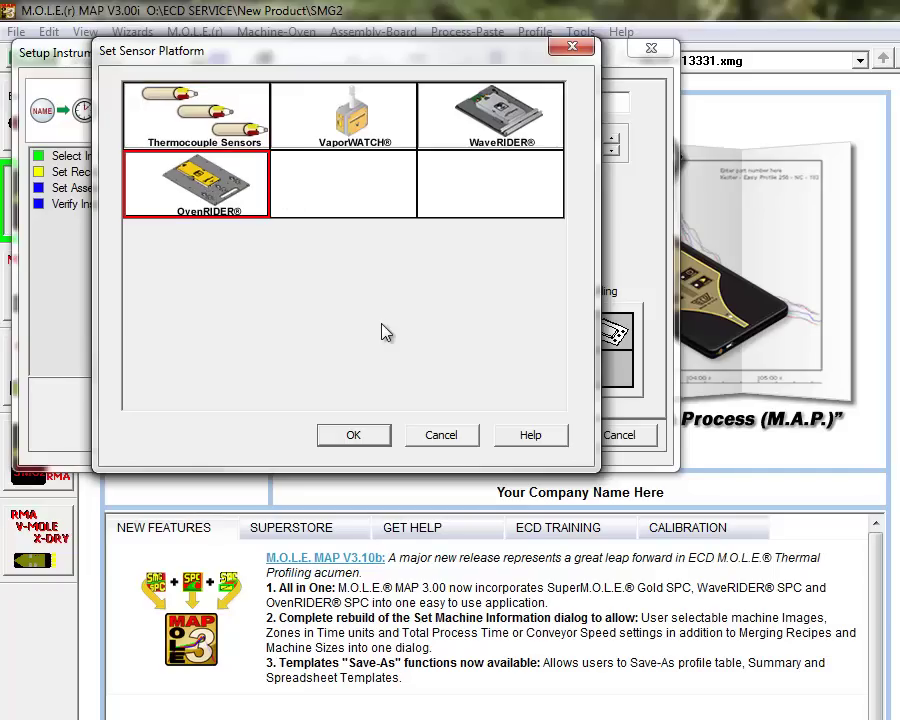
left_click(350, 436)
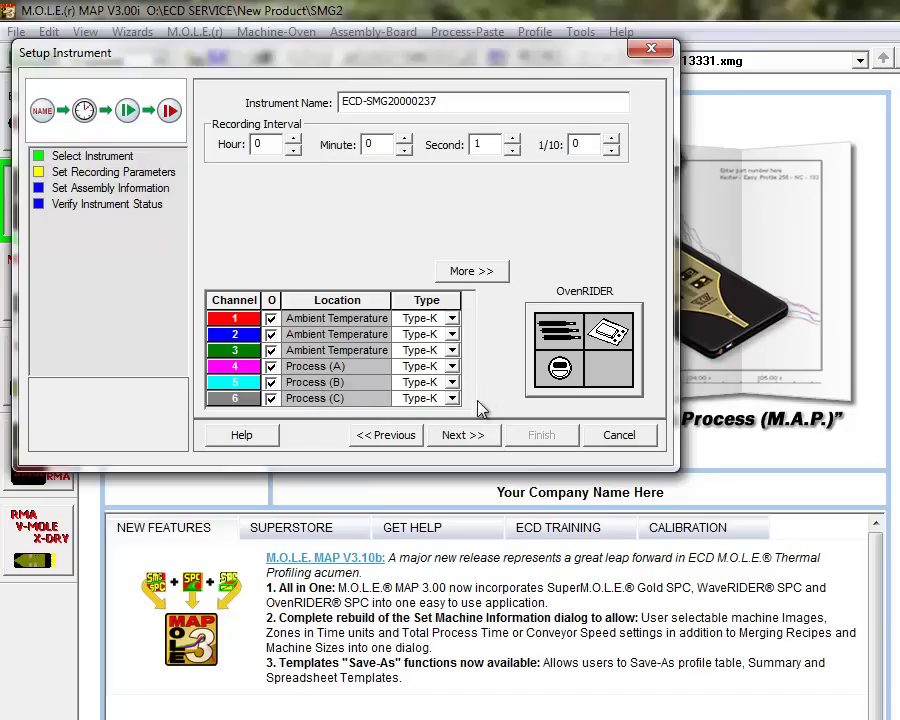
Advance to the Assembly Information page showing part OvenRIDER at 17.80 × 6.60 in.
left_click(455, 438)
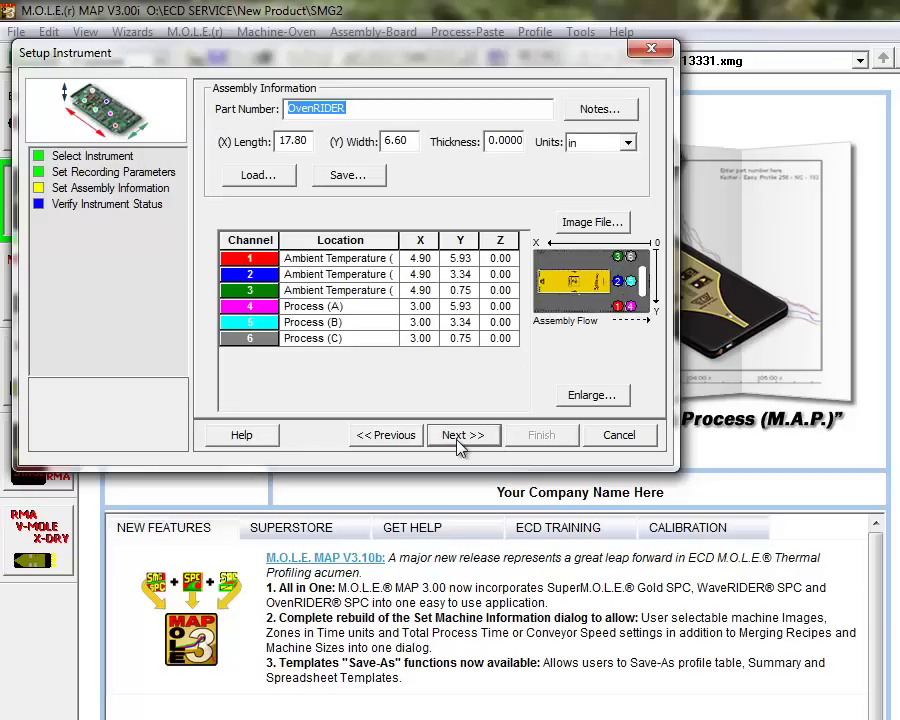